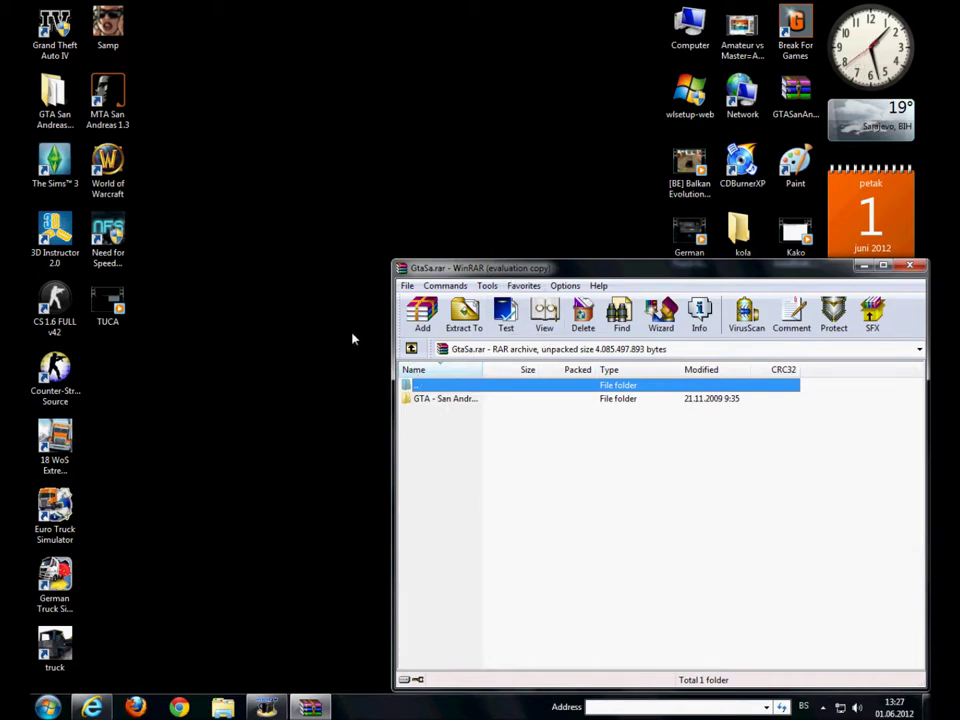
Create a new desktop folder named bala and check its contents
right_click(287, 284)
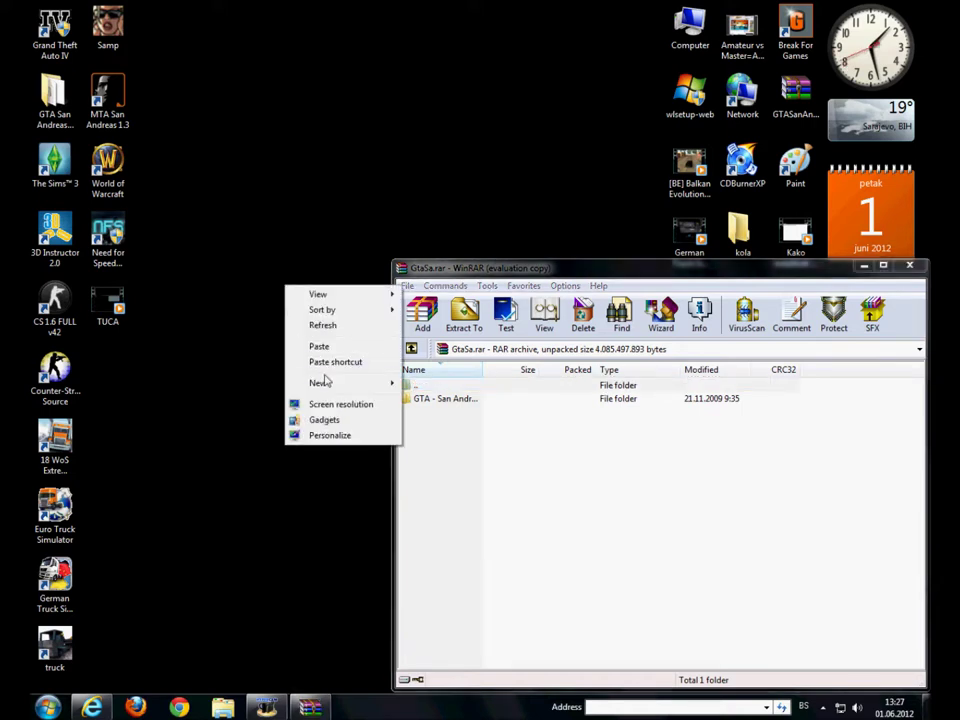
mouse_move(335, 386)
left_click(425, 380)
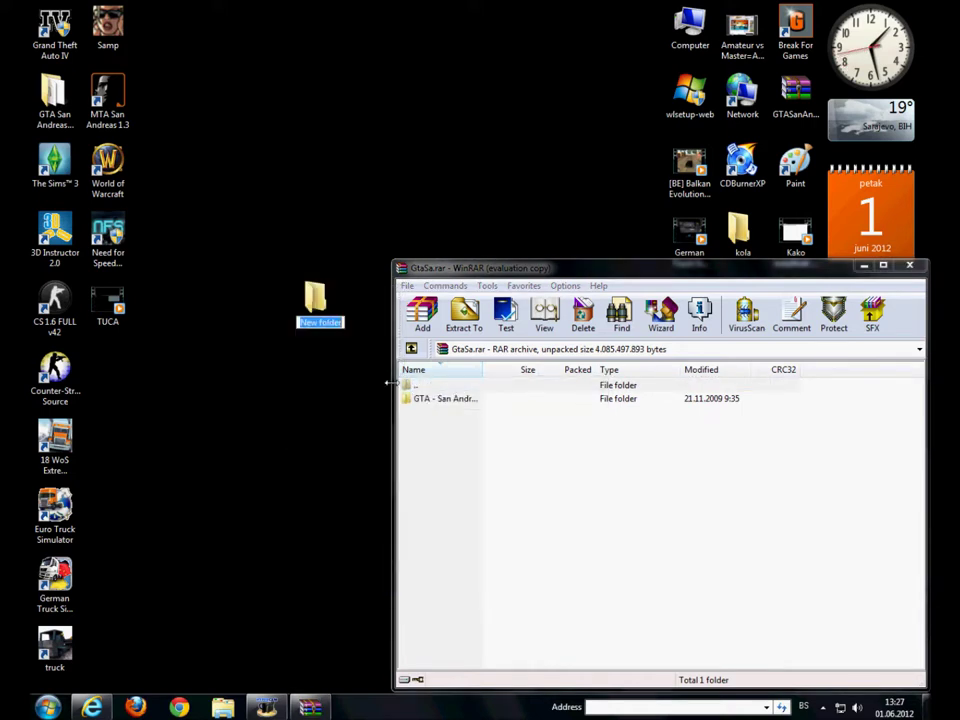
type("G")
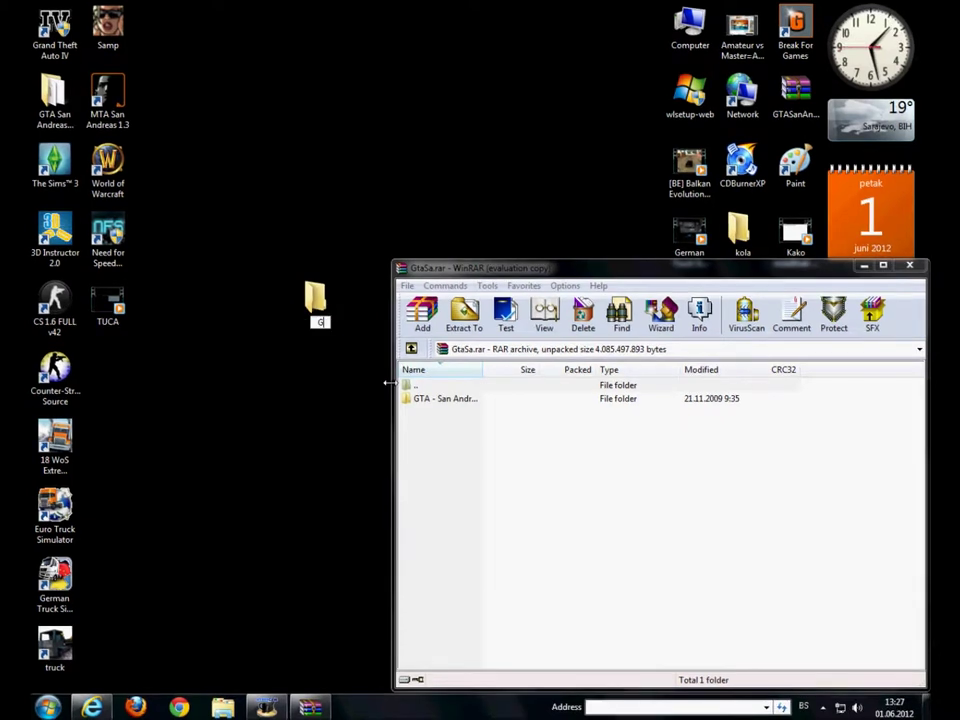
type("A SAN AND")
key("BackSpace")
key("BackSpace")
key("BackSpace")
key("BackSpace")
key("BackSpace")
key("BackSpace")
key("BackSpace")
key("BackSpace")
key("BackSpace")
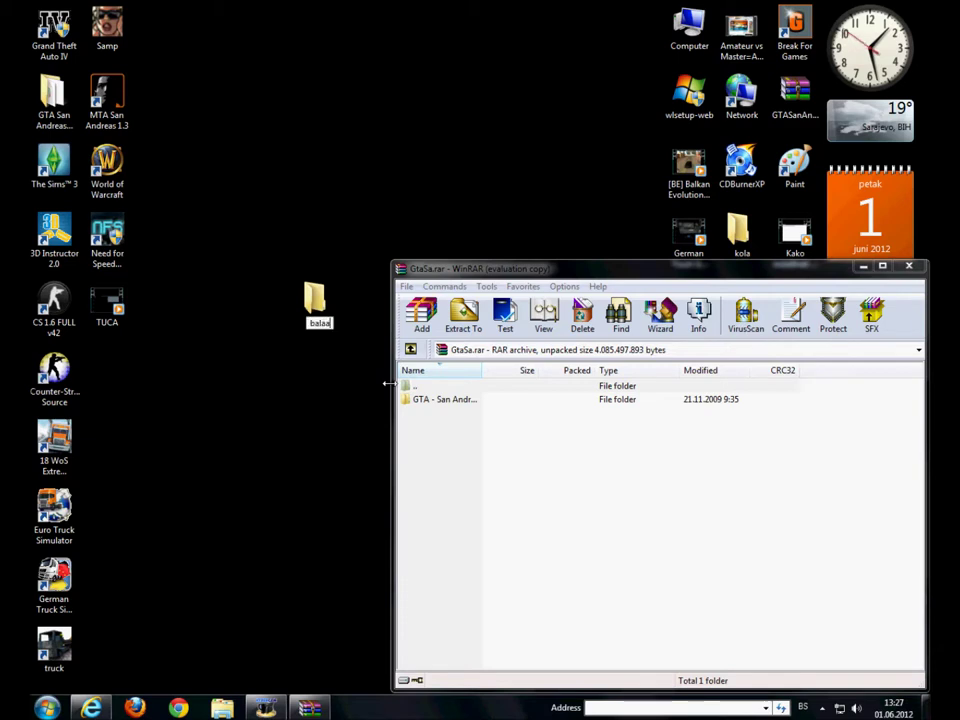
type("Bala")
key("Return")
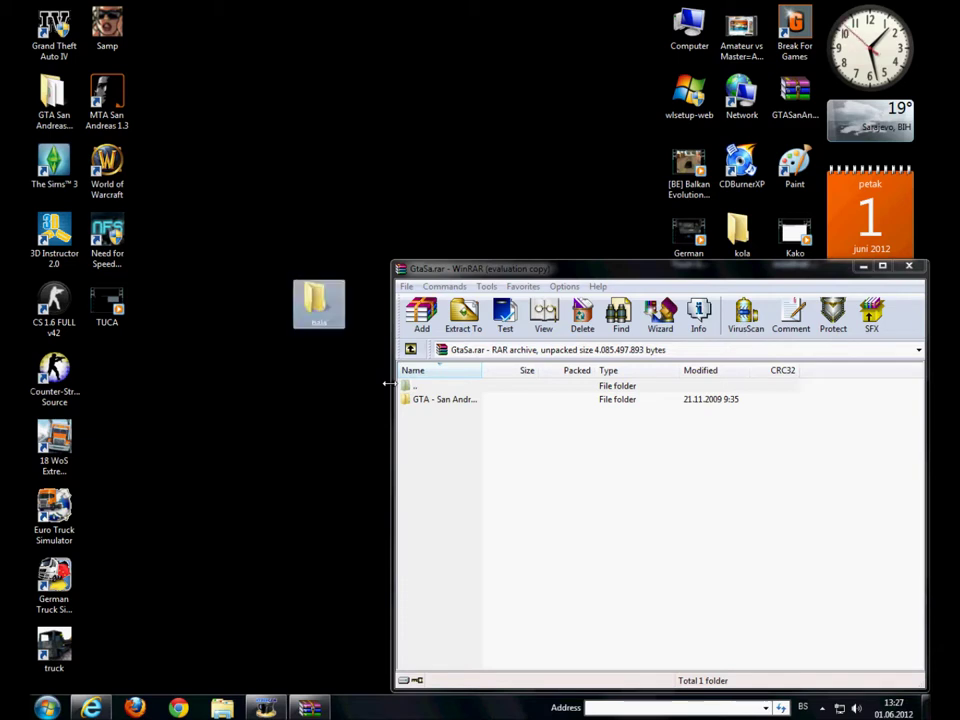
double_click(318, 303)
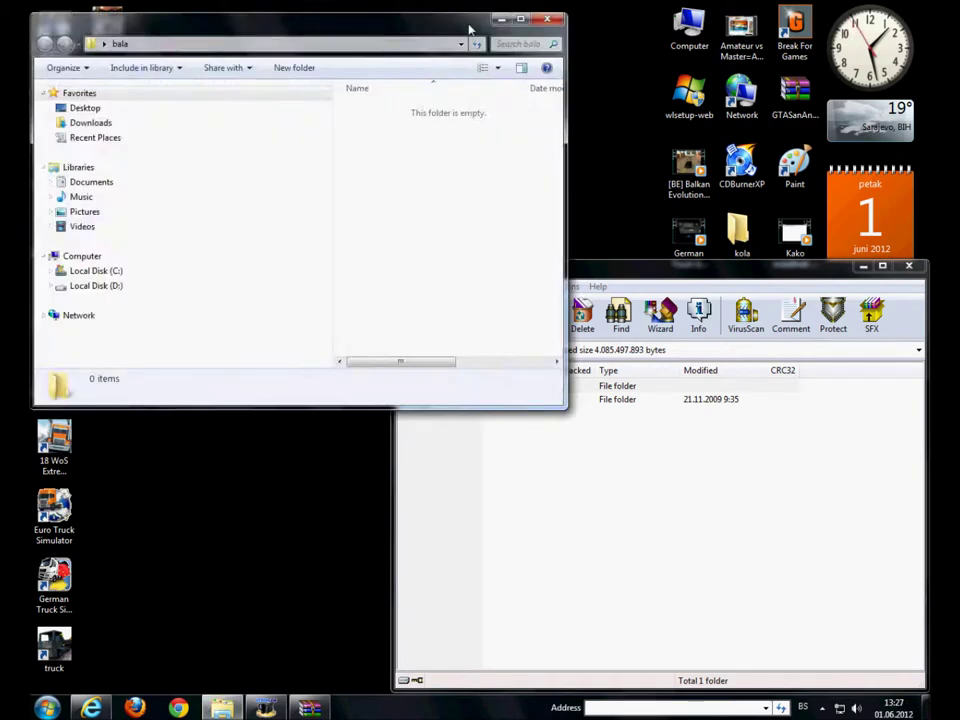
left_click(547, 19)
Extract all files and folders inside the archive's GTA - San Andreas folder into the desktop folder bala
double_click(501, 404)
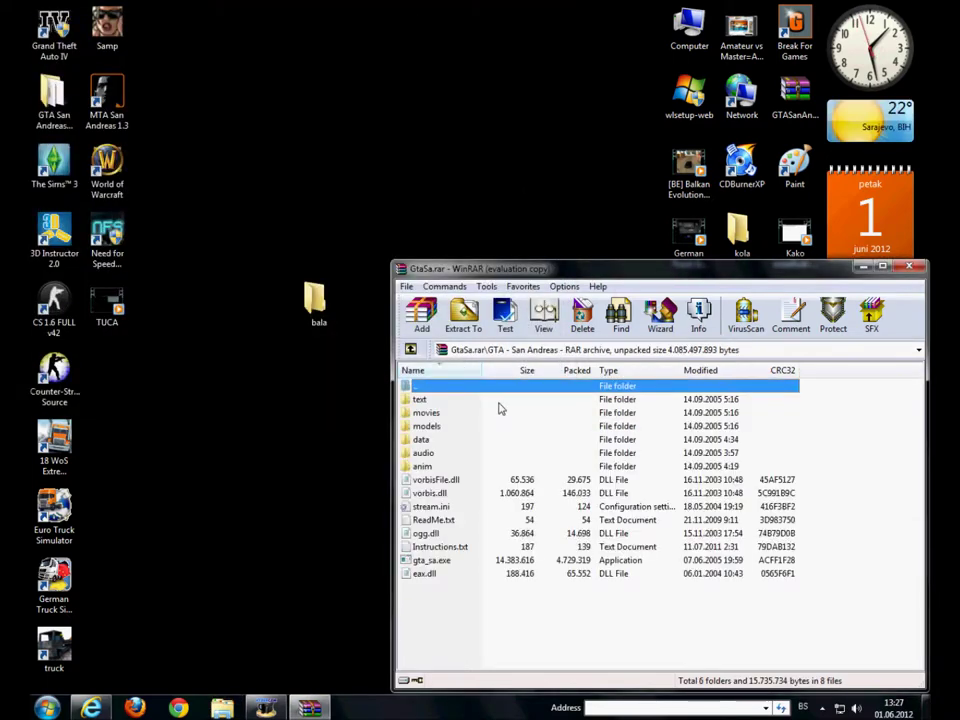
left_click_drag(487, 586, 493, 407)
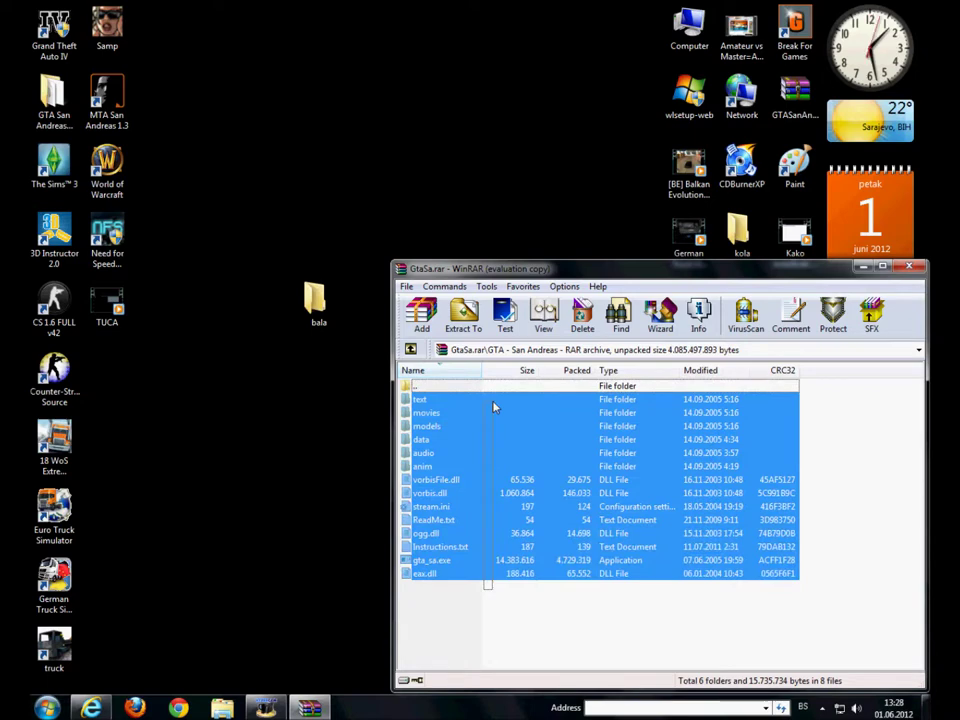
left_click_drag(493, 407, 493, 407)
left_click_drag(285, 345, 317, 311)
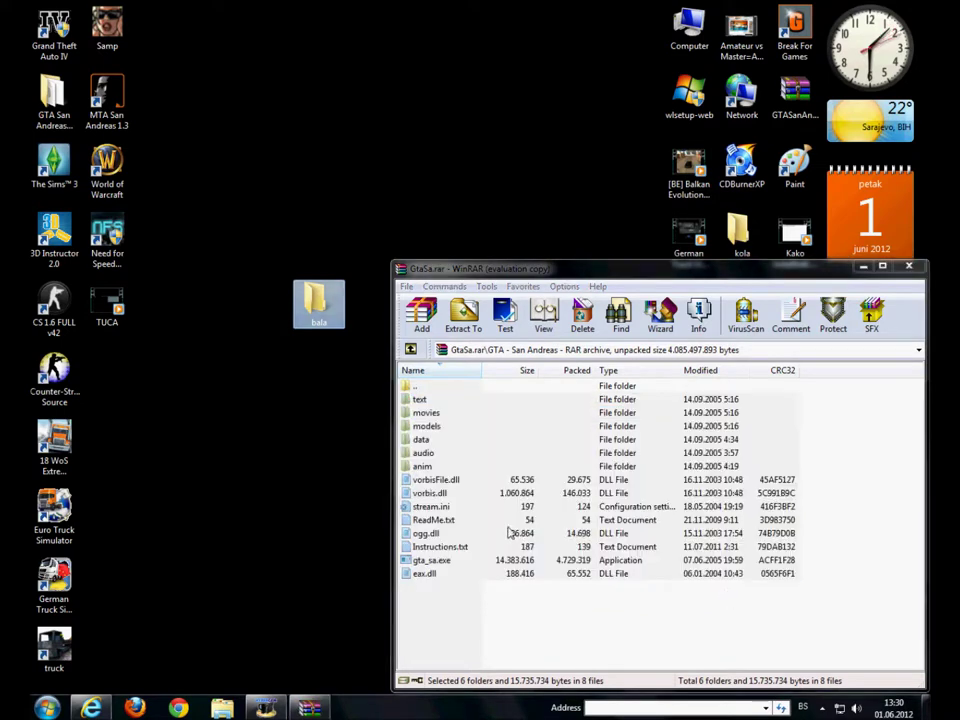
Check the extracted files in the bala folder, and close the folder, the archive and the GameFront download page
double_click(316, 308)
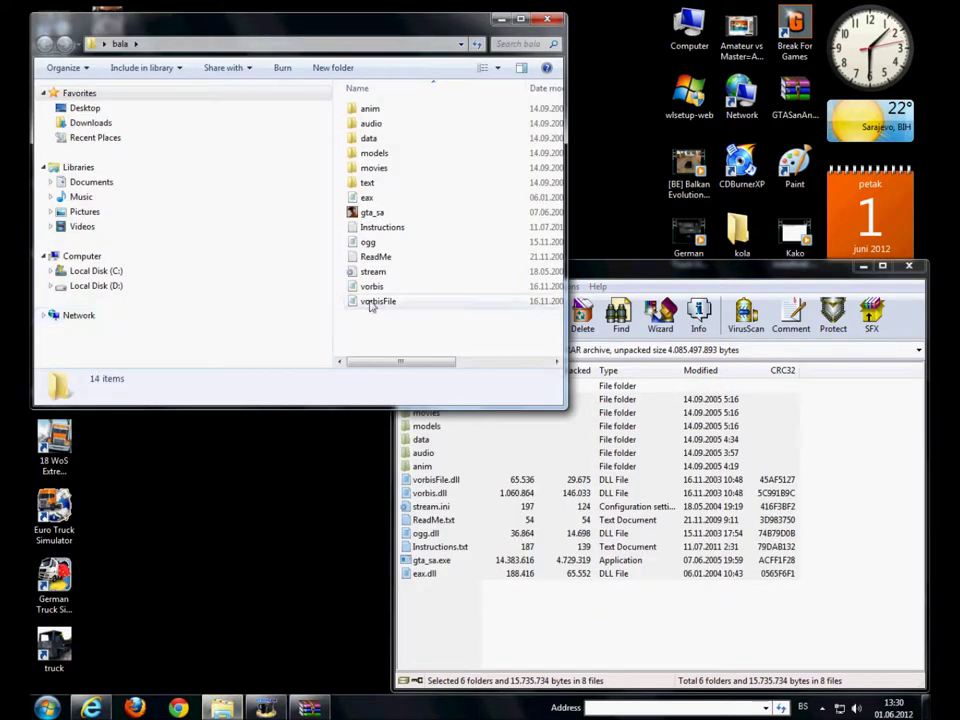
left_click(547, 19)
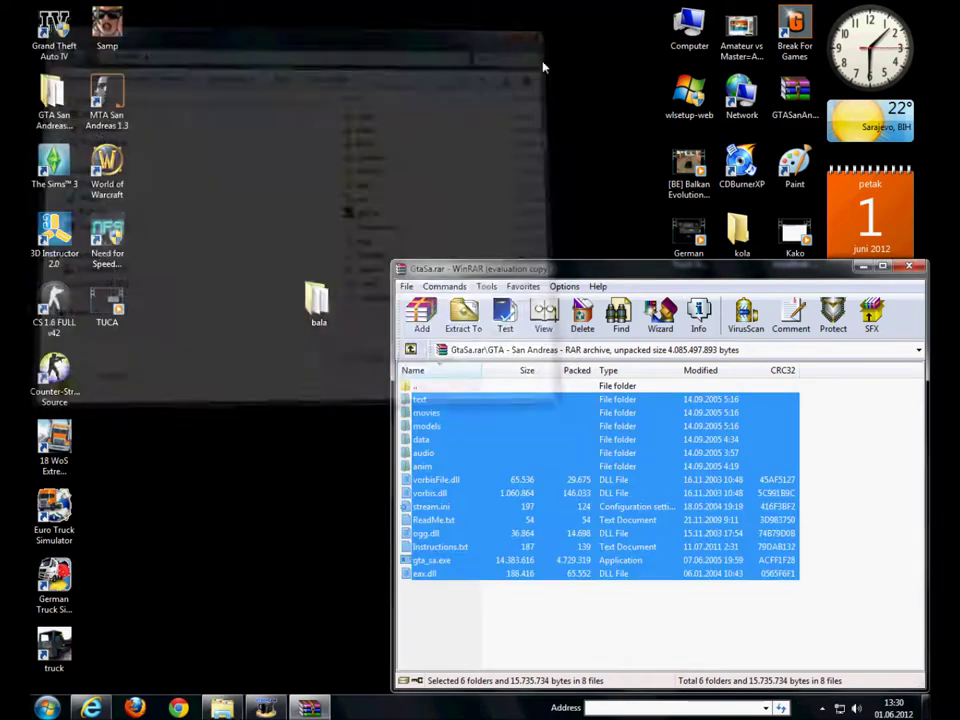
left_click(910, 267)
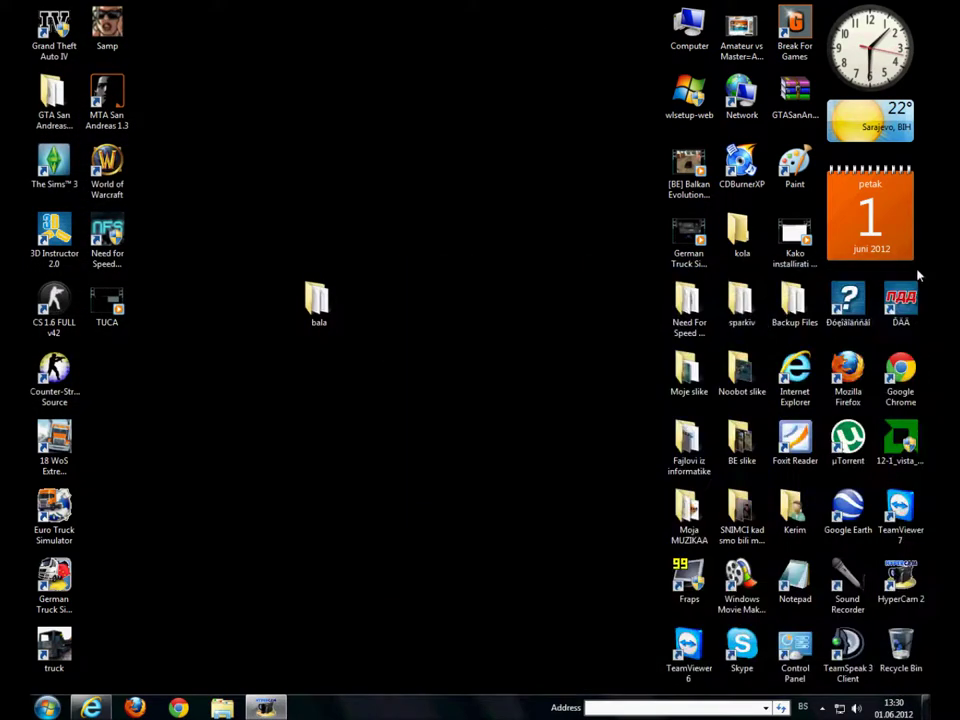
left_click(91, 707)
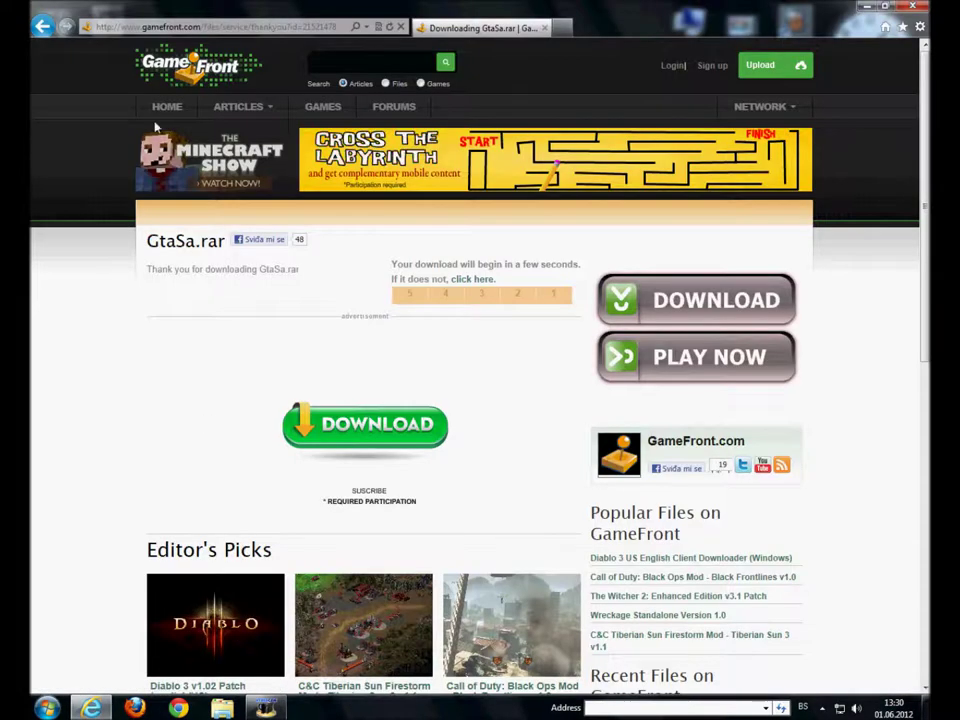
key("super+d")
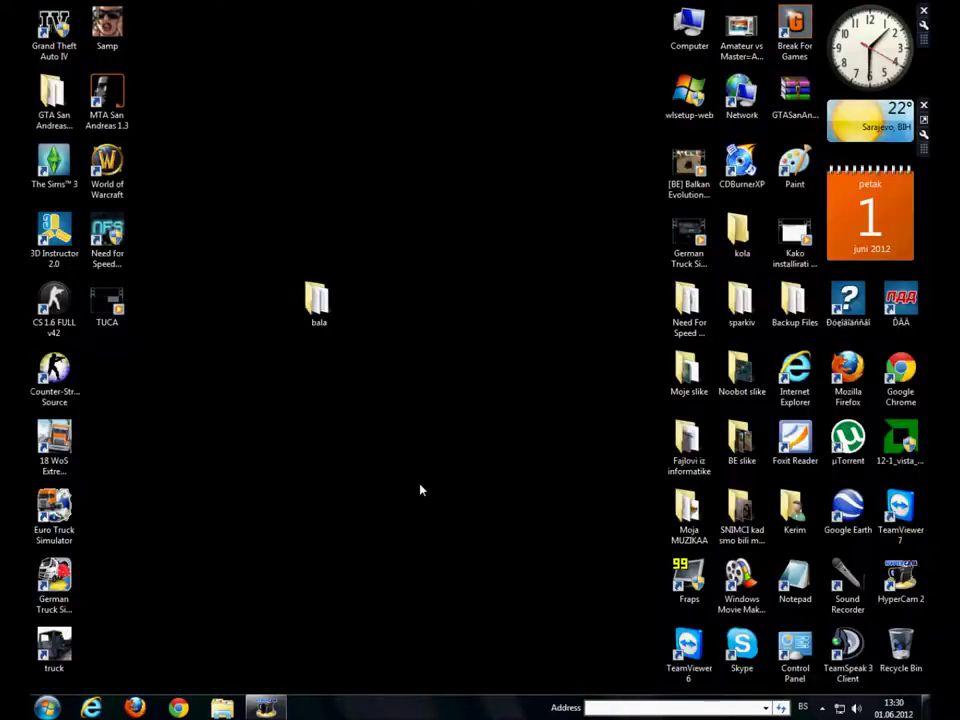
left_click(105, 705)
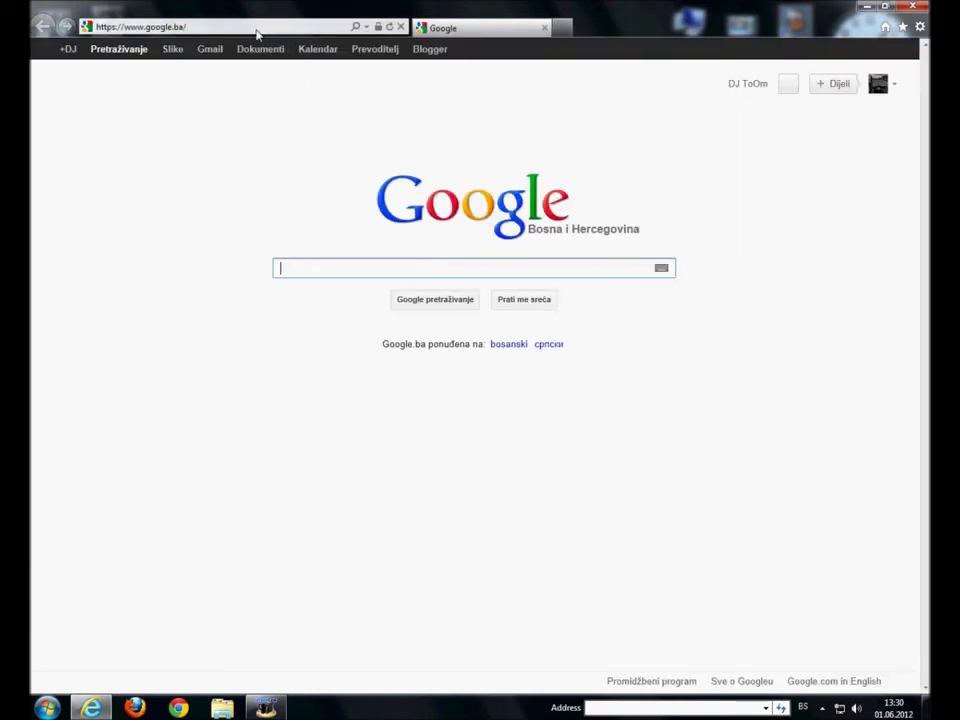
left_click(127, 24)
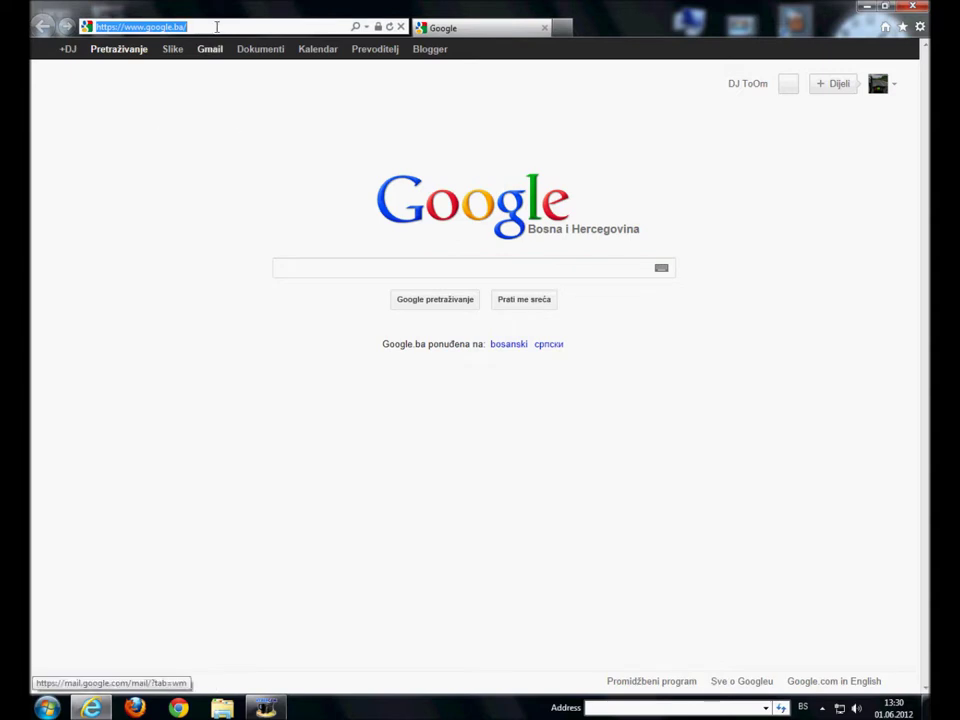
type("www.s")
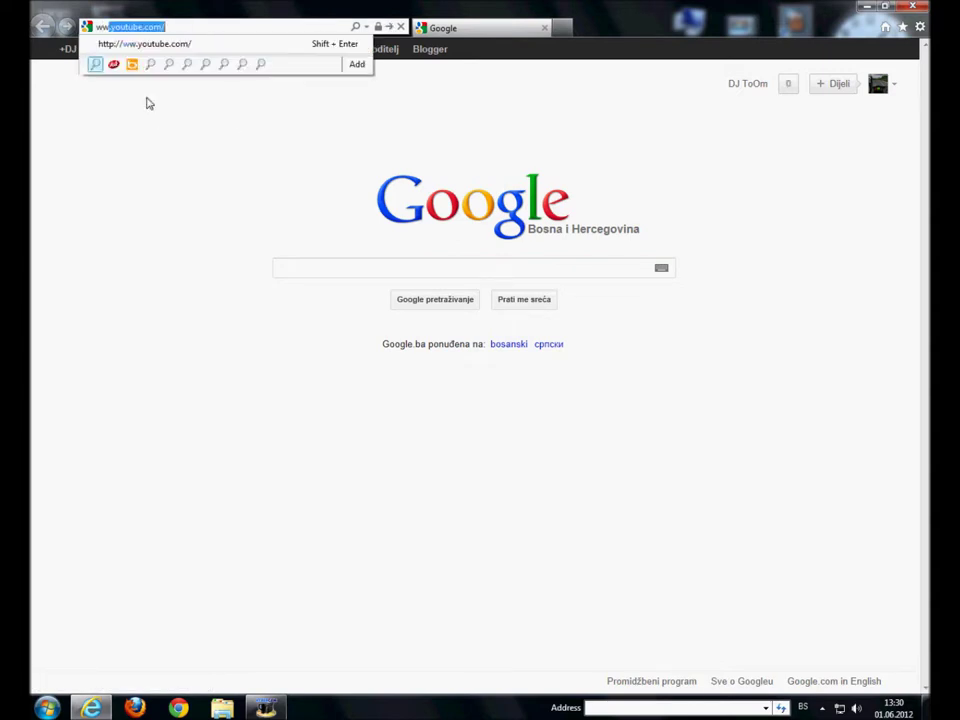
type("a-mp.")
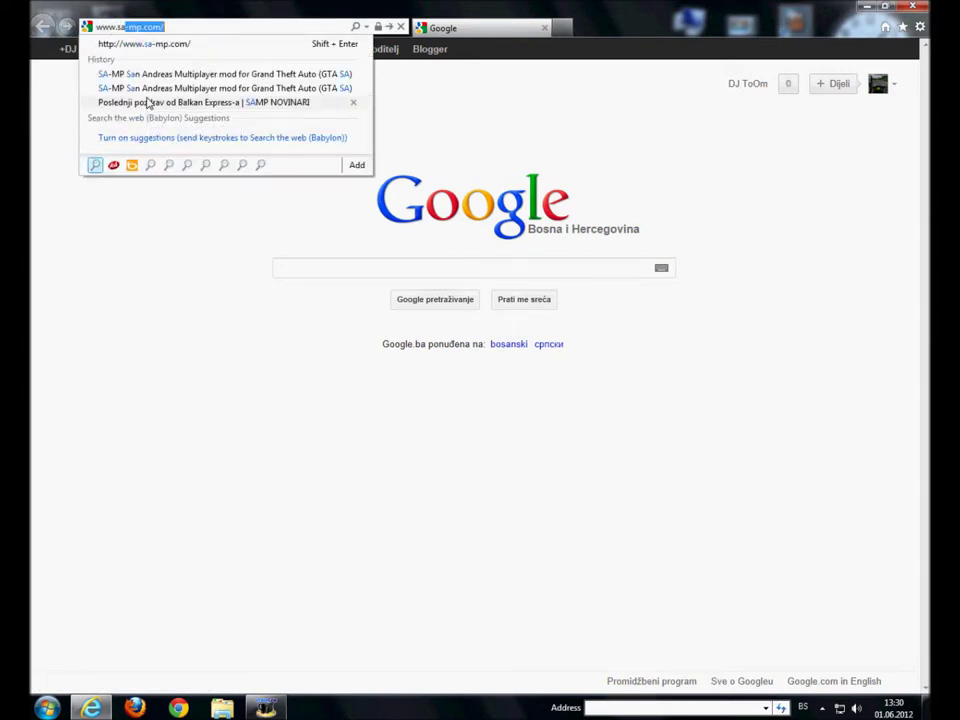
type("com")
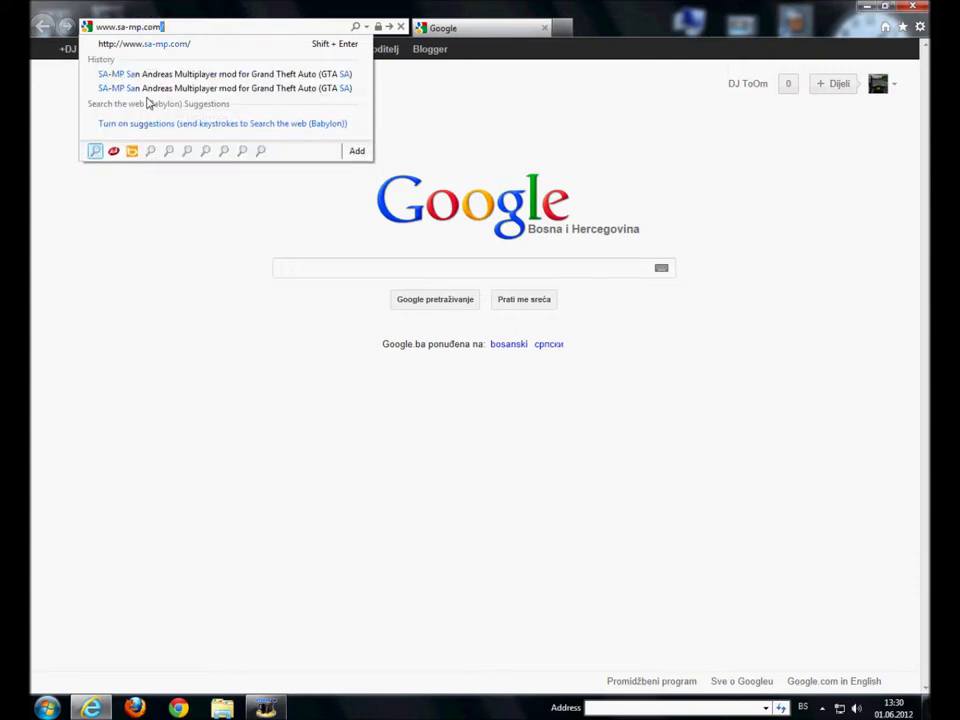
key("Return")
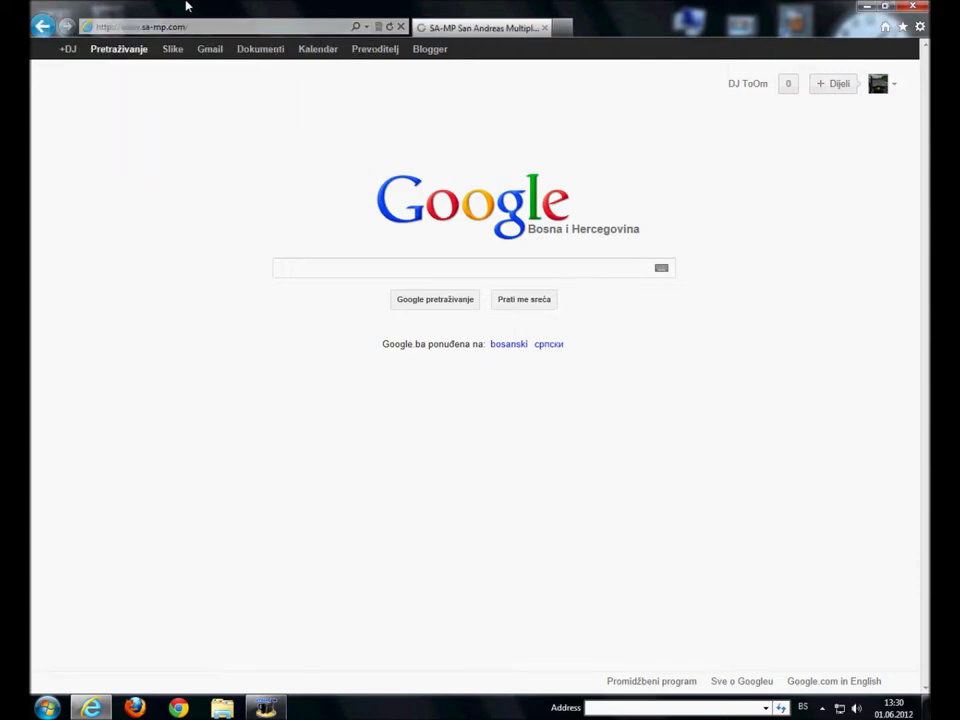
Download and run the SA-MP 0.3e Client installer from the SA-MP Team mirror on the site's download page
scroll(407, 261, "down", 4)
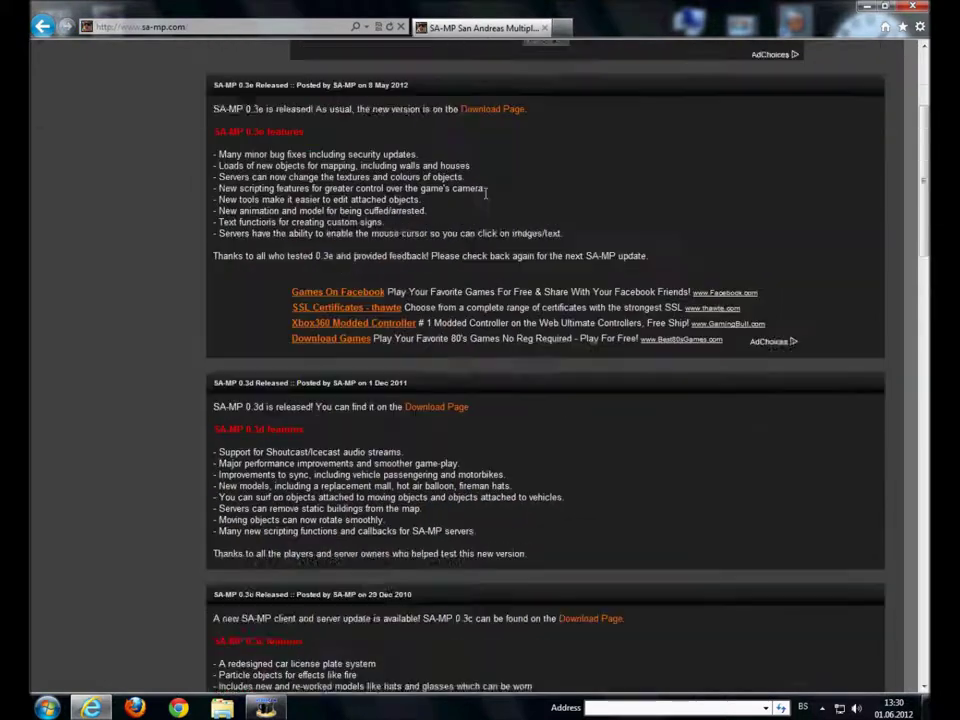
scroll(486, 193, "up", 4)
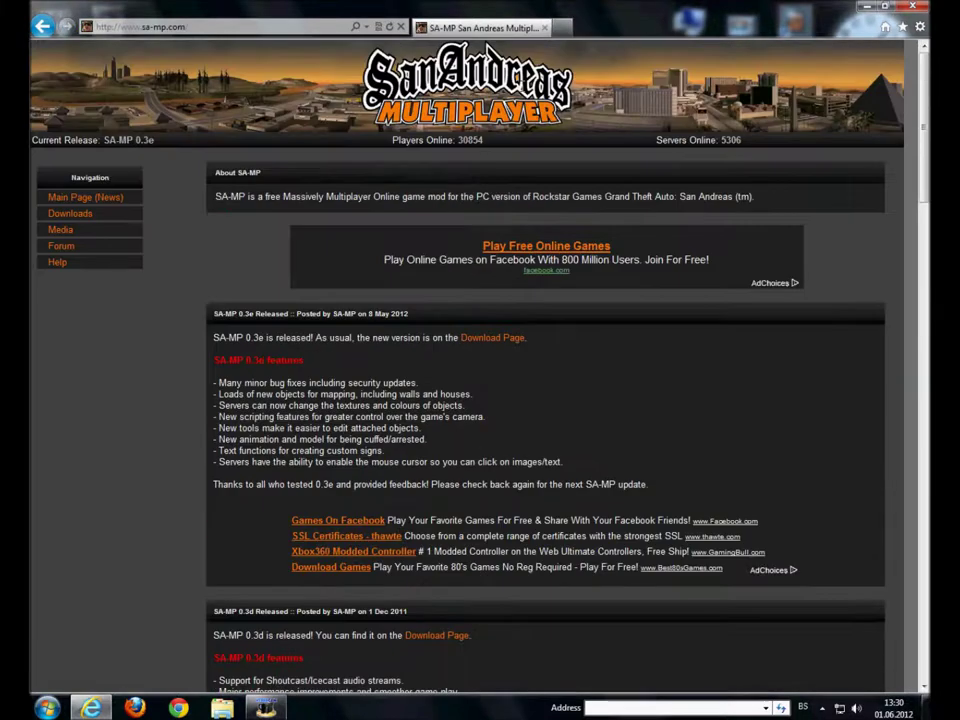
left_click(78, 215)
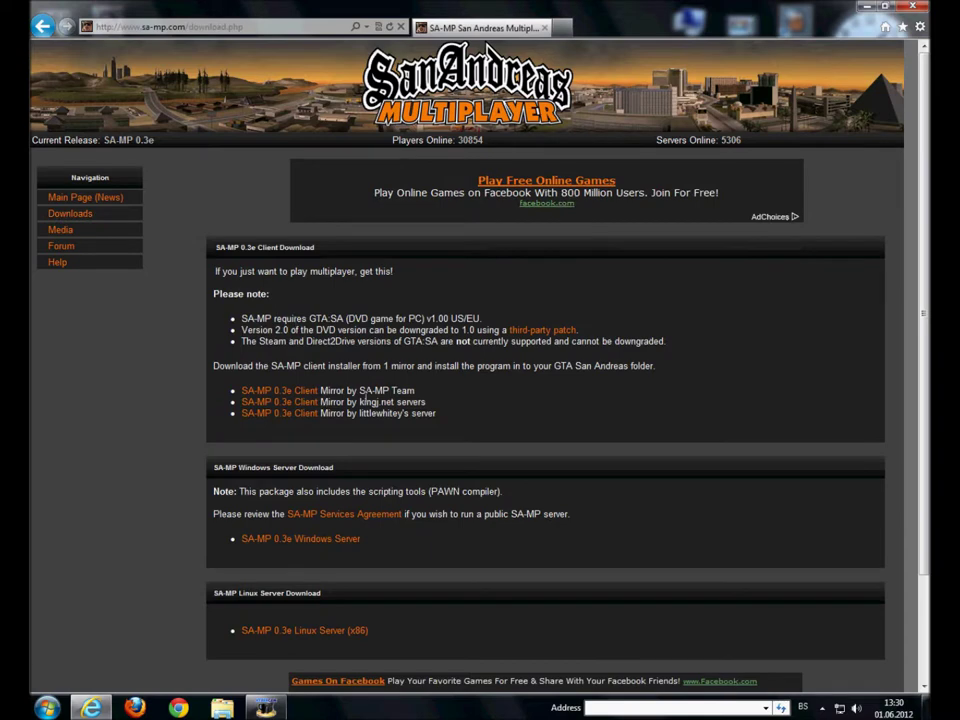
left_click(292, 395)
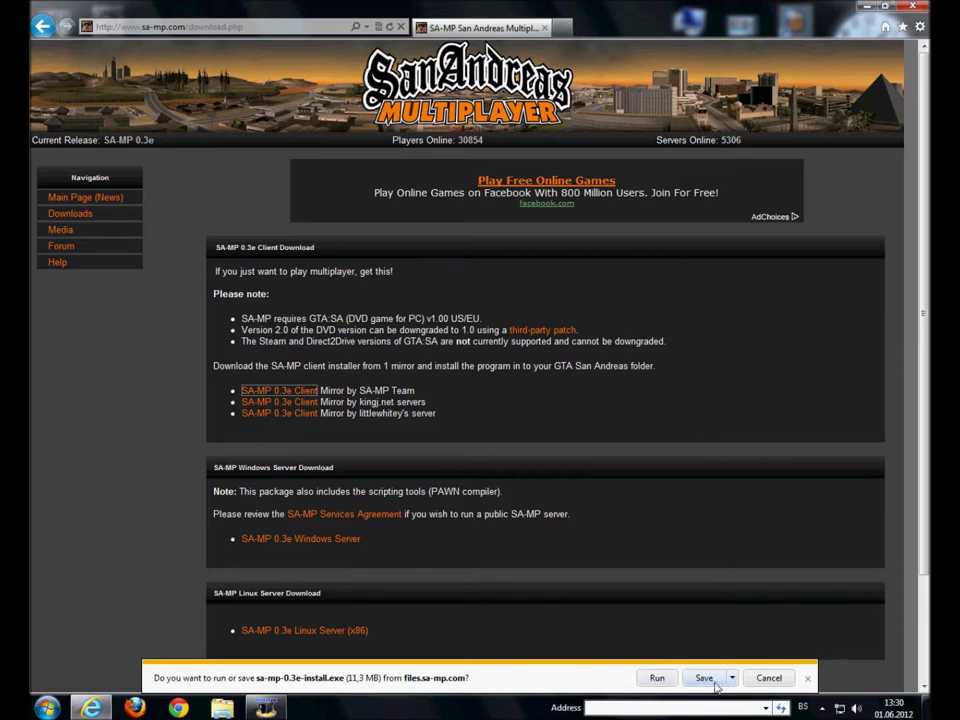
left_click(656, 678)
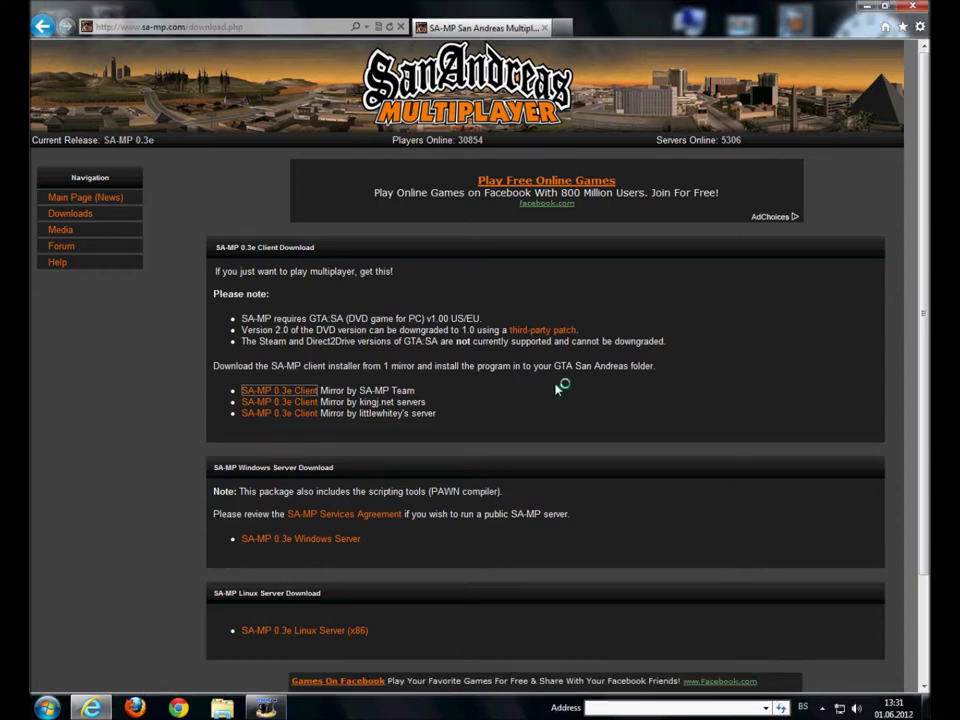
Install San Andreas Multiplayer 0.3e with the desktop folder bala as the destination, and finish the setup
left_click(560, 466)
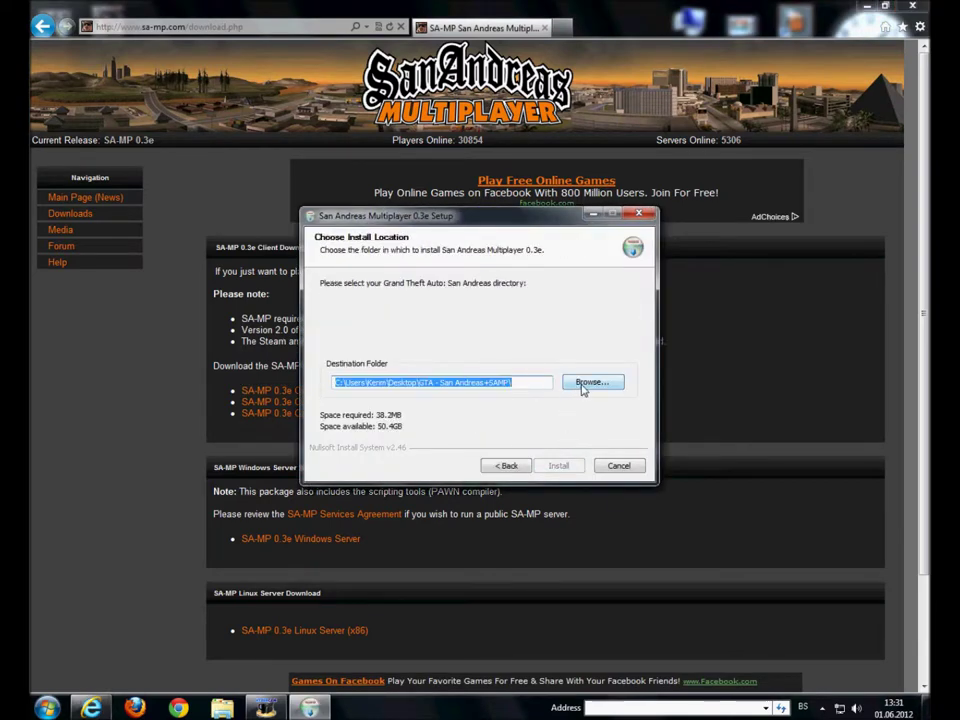
left_click(590, 383)
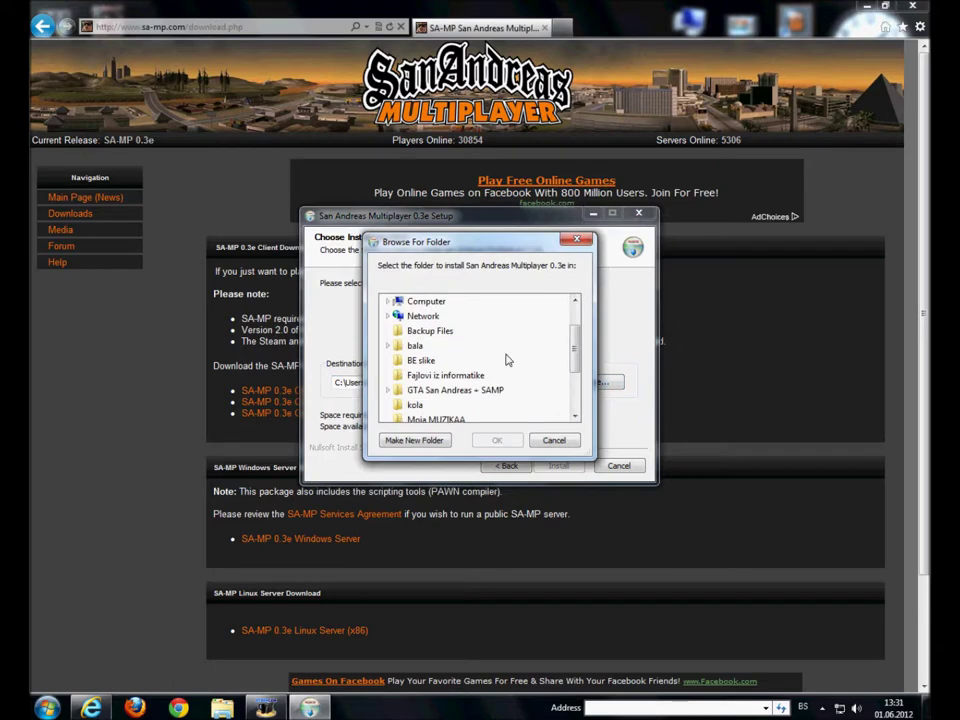
scroll(440, 350, "up", 1)
left_click(415, 390)
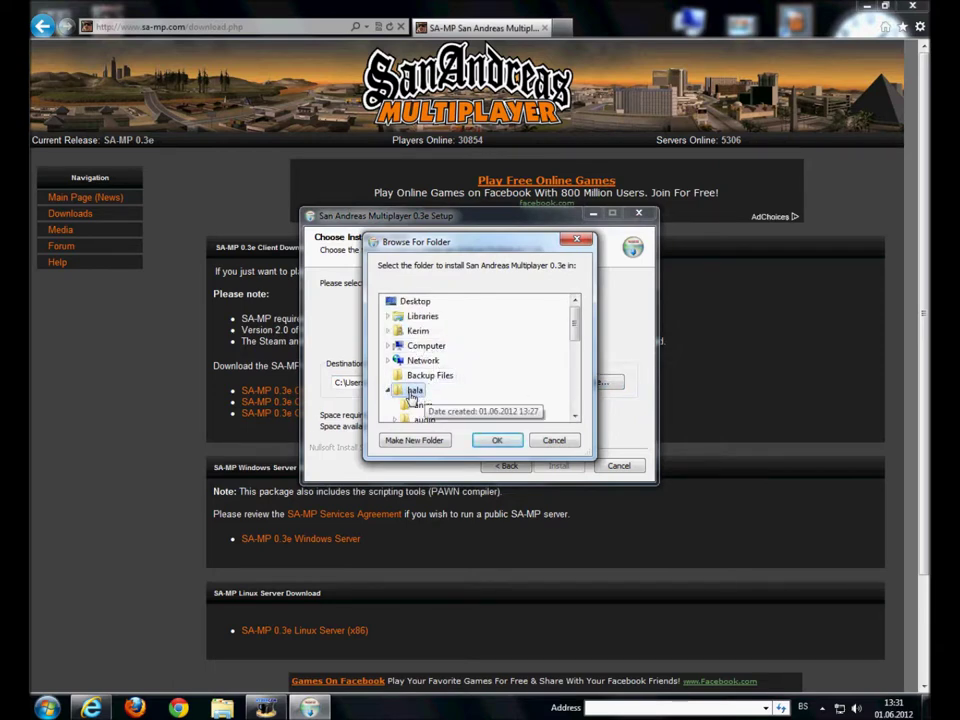
left_click(498, 440)
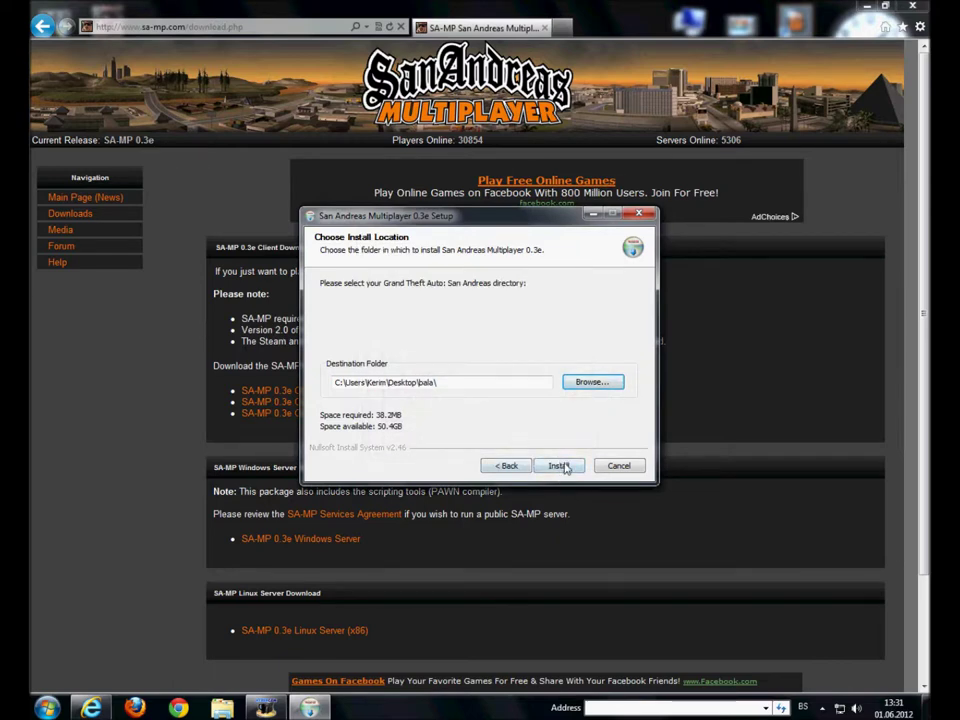
left_click(558, 466)
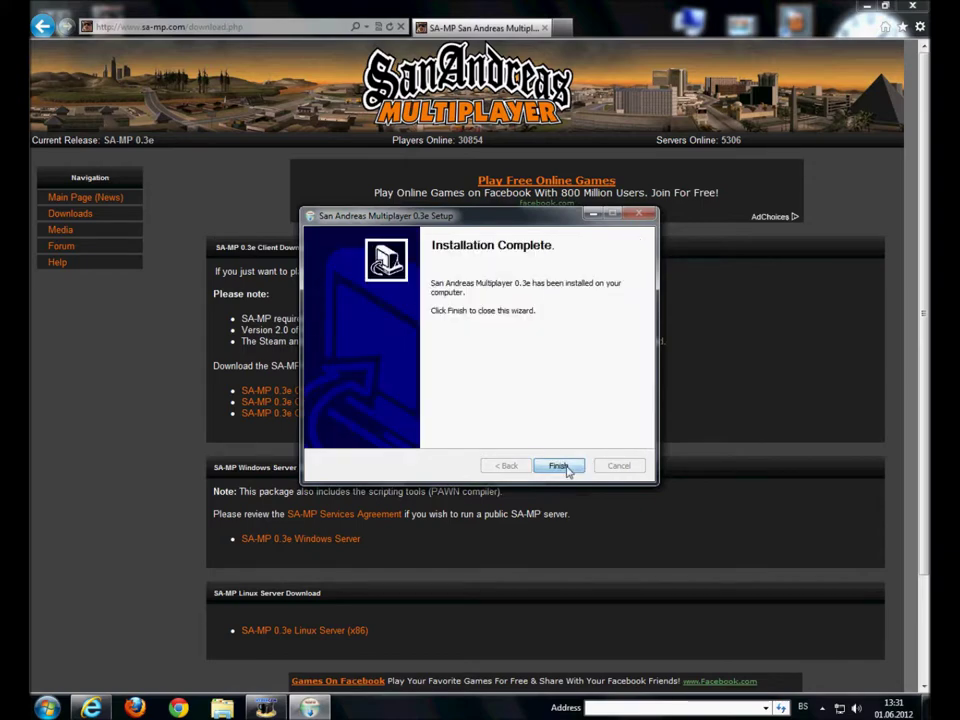
left_click(575, 467)
Minimize the browser and launch the samp application from the desktop folder bala
left_click(860, 6)
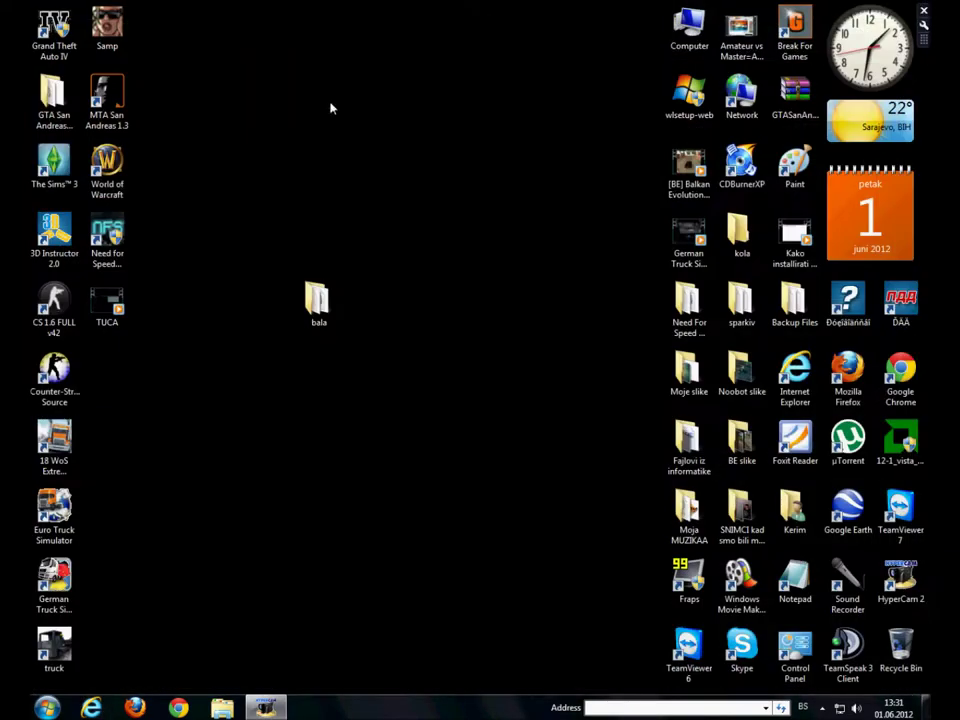
double_click(314, 305)
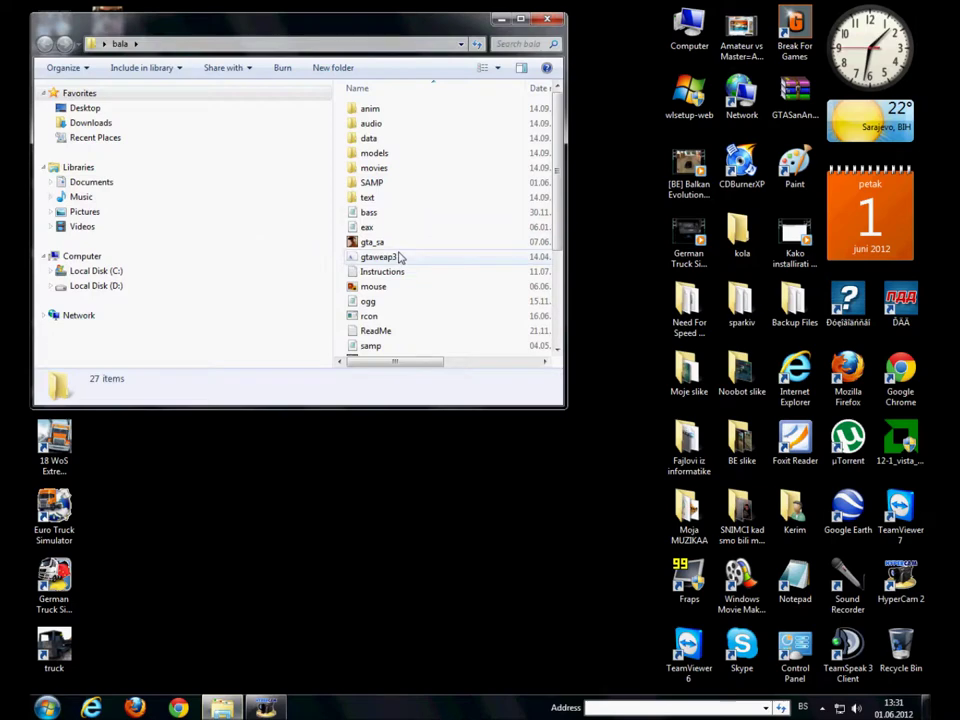
scroll(410, 260, "down", 1)
left_click(390, 305)
double_click(390, 305)
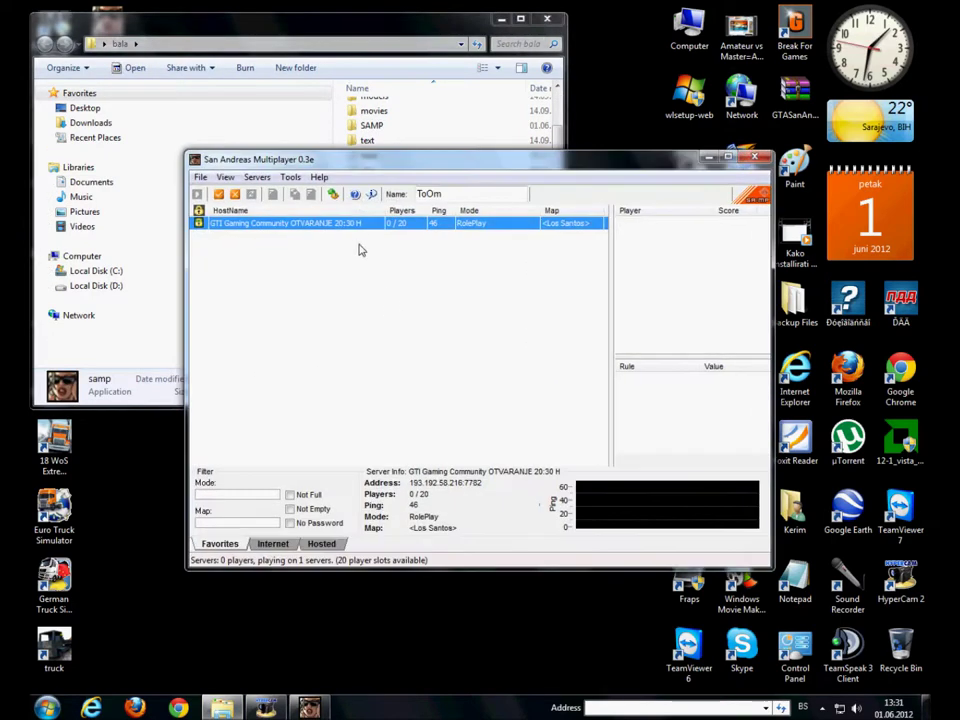
Examine the favorite server's address details, and close the multiplayer client and the bala folder
left_click_drag(487, 482, 418, 480)
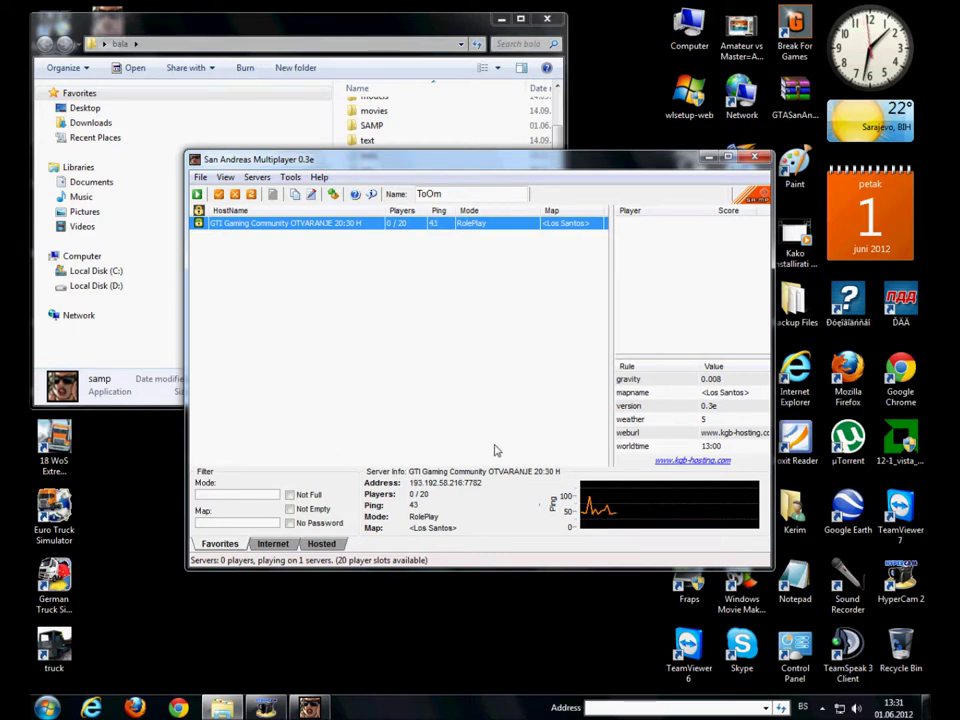
left_click(755, 158)
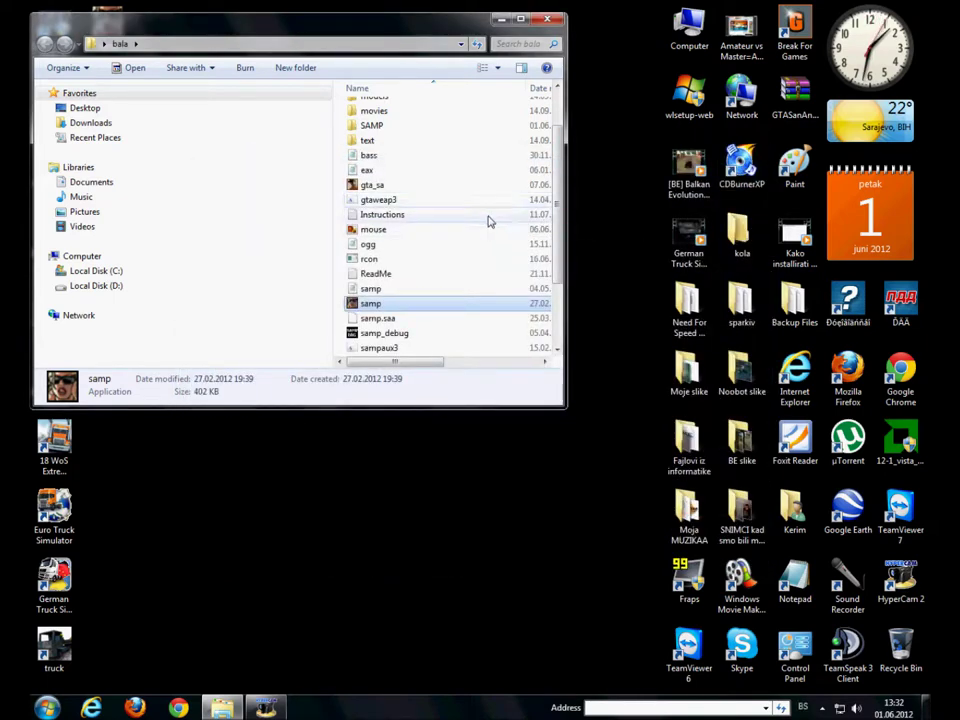
left_click(548, 19)
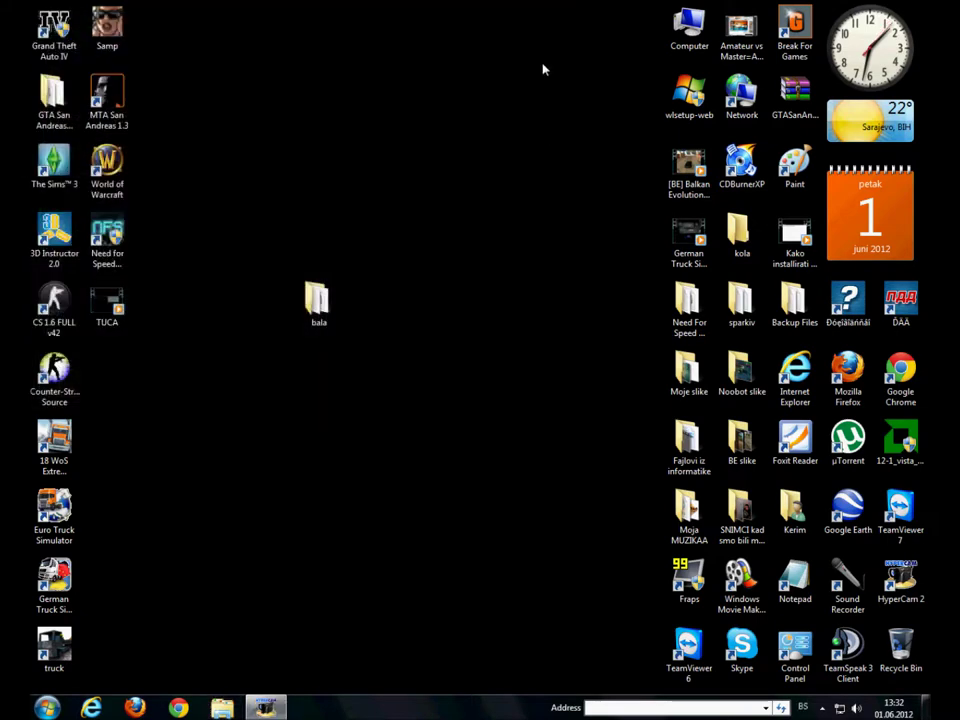
Move the bala folder on the desktop closer to the game shortcuts
left_click_drag(318, 306, 284, 260)
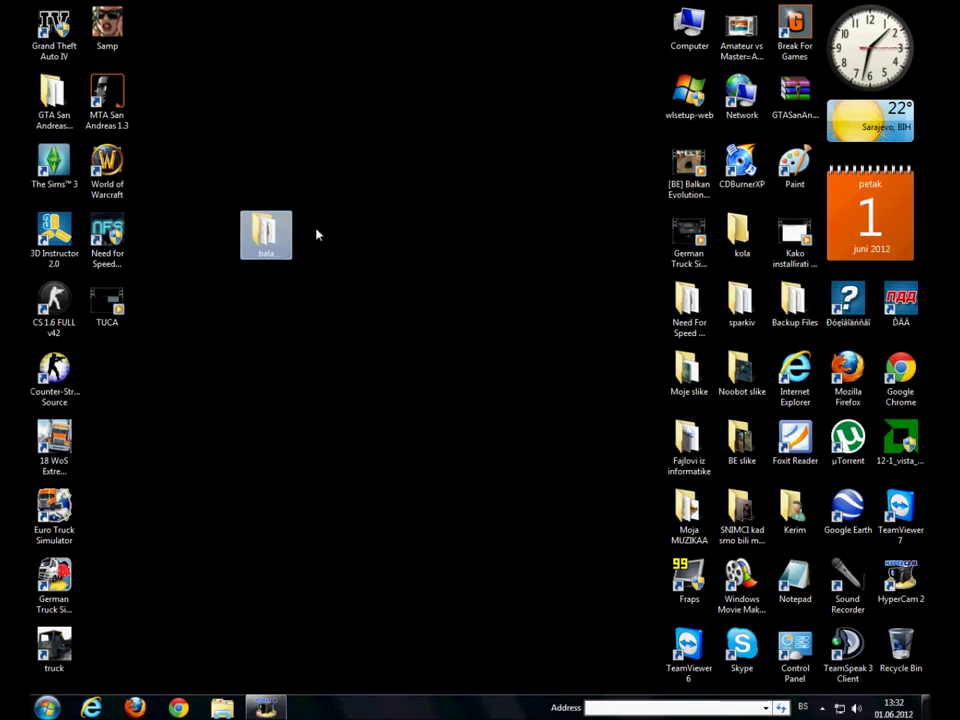
left_click(266, 708)
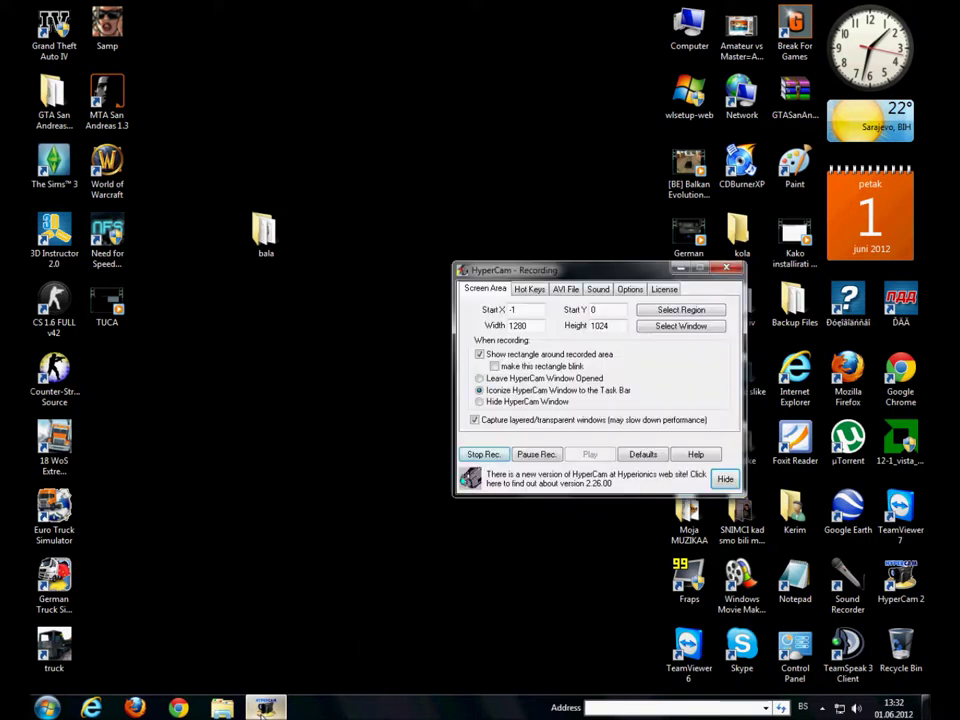